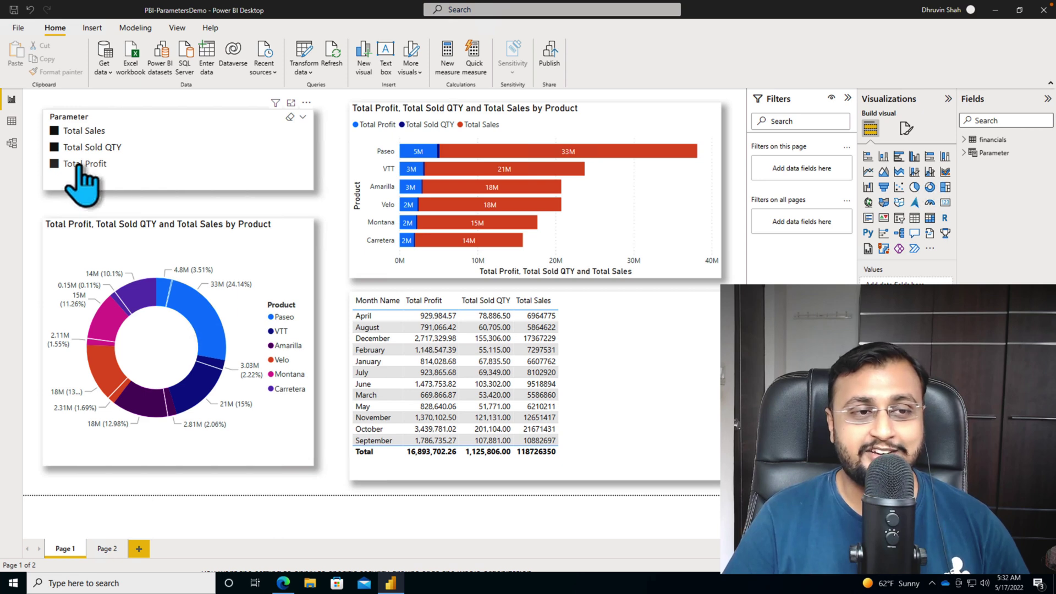
# Cycle the Parameter slicer through Total Sales and Total Sold QTY, ending with only Total Profit selected
pyautogui.click(80, 164)
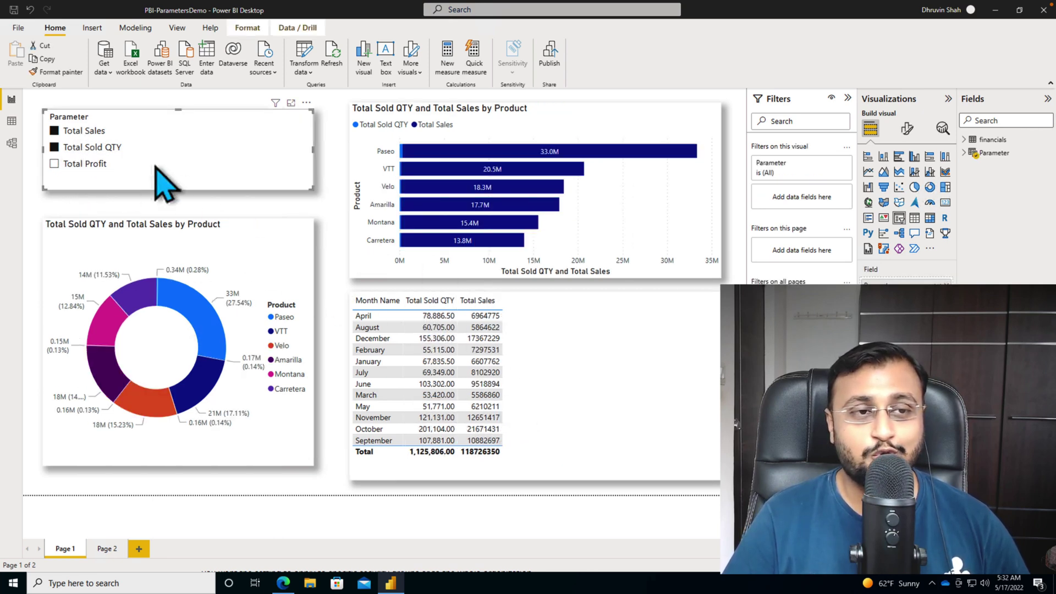
pyautogui.click(85, 147)
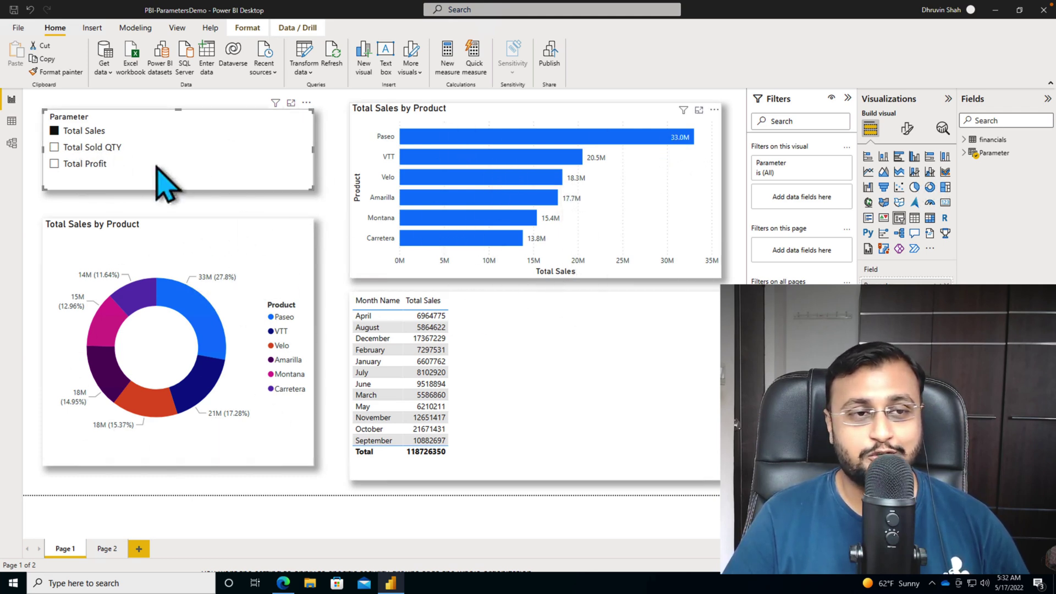
pyautogui.click(77, 147)
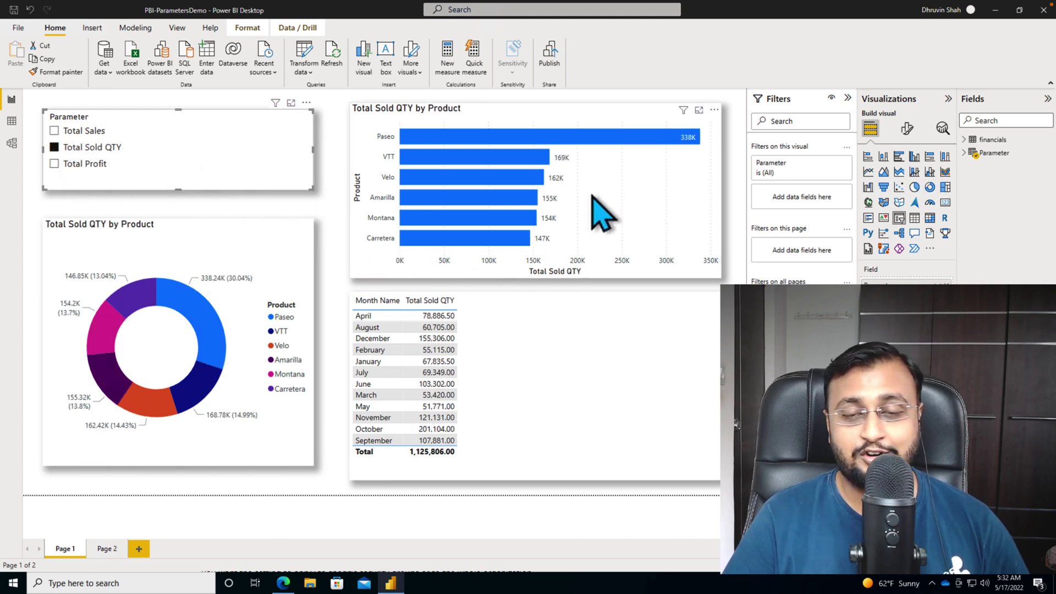
pyautogui.click(108, 170)
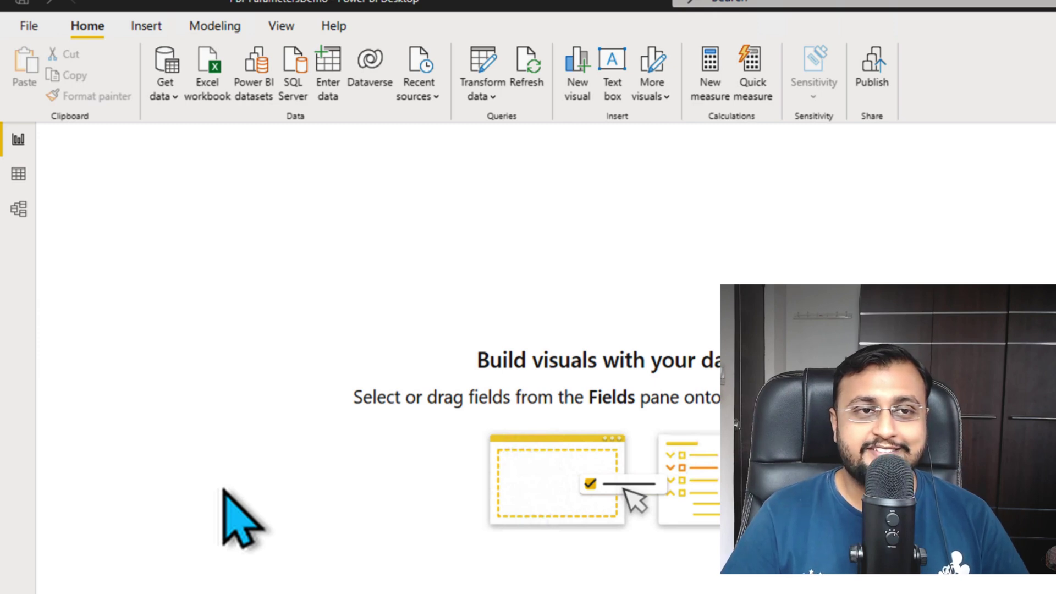
# Start a new Fields parameter from the Modeling ribbon
pyautogui.click(219, 31)
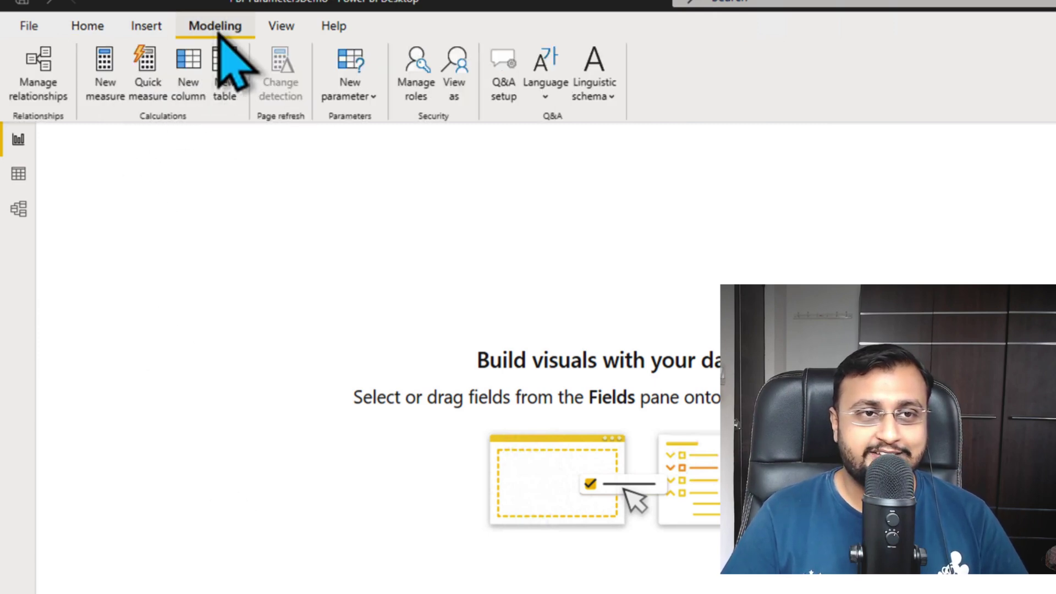
pyautogui.click(365, 103)
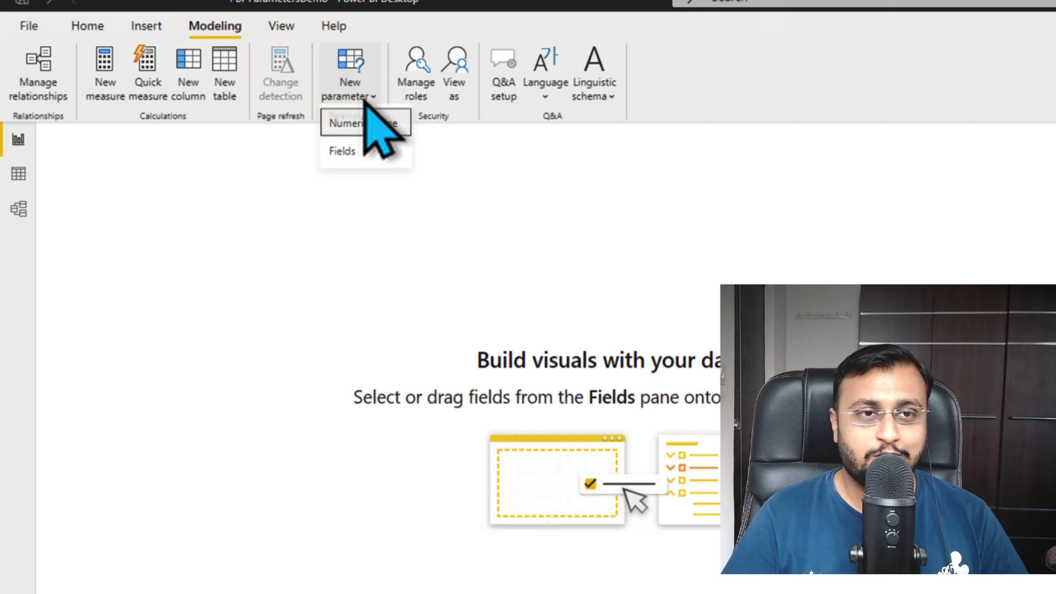
pyautogui.click(370, 154)
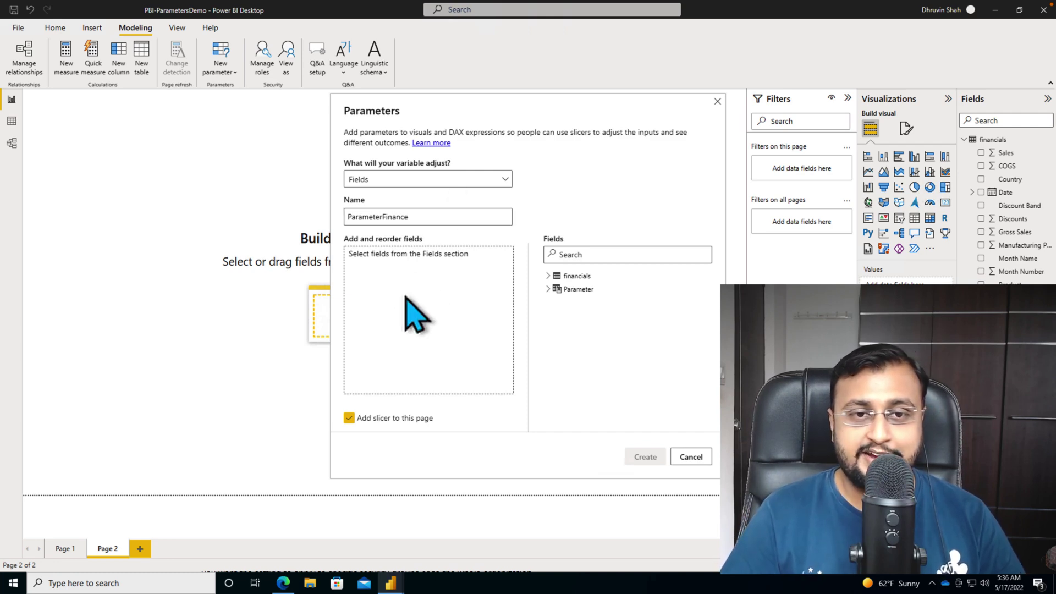
# Create ParameterFinance from financials' Total Profit, Total Sales and Total Sold QTY, with a slicer
pyautogui.click(548, 276)
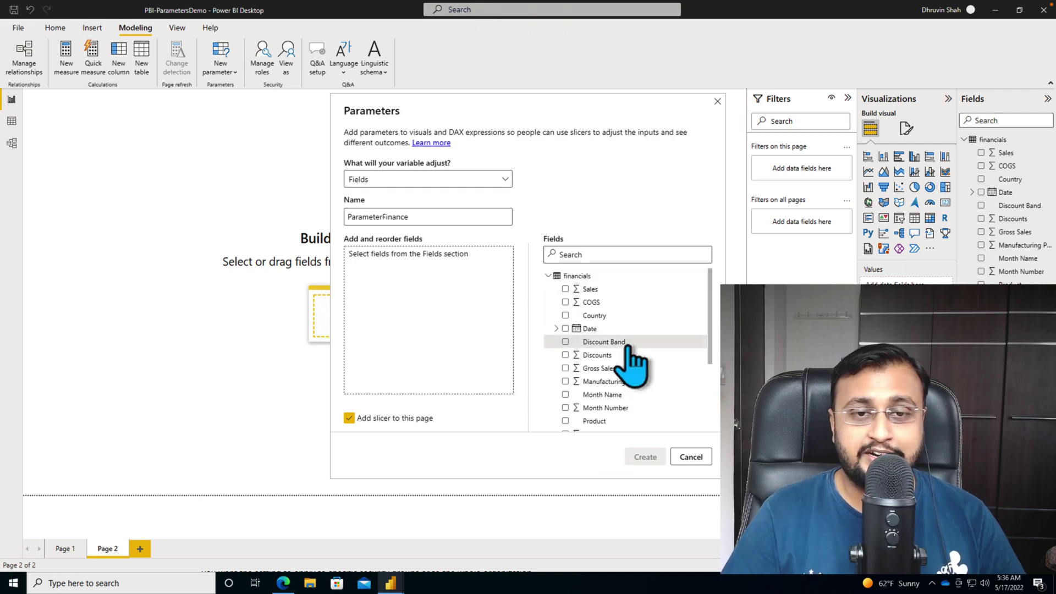
pyautogui.scroll(-3, 632, 353)
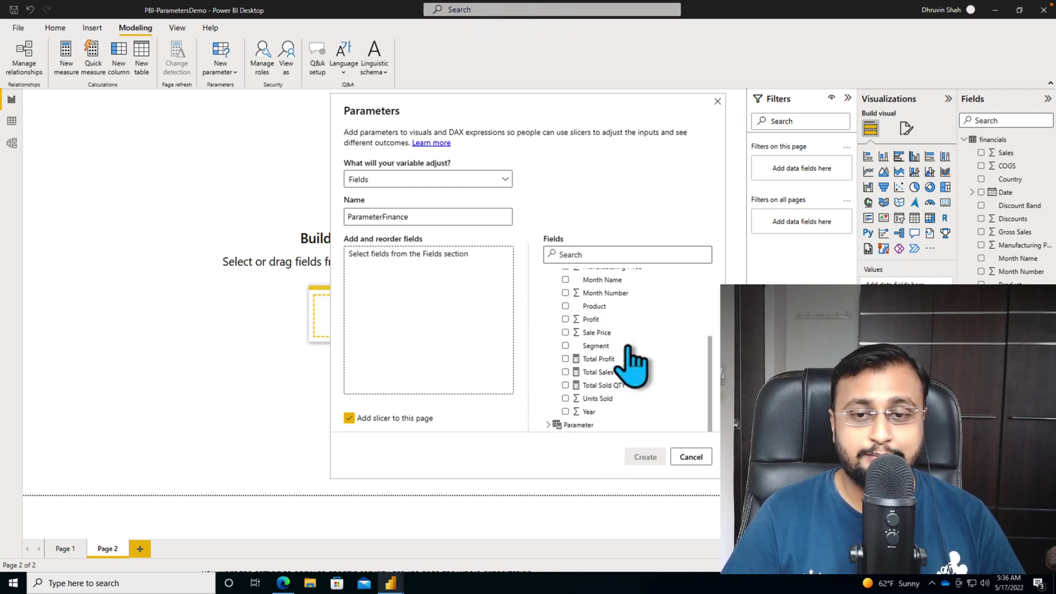
pyautogui.click(565, 359)
pyautogui.click(565, 372)
pyautogui.click(565, 385)
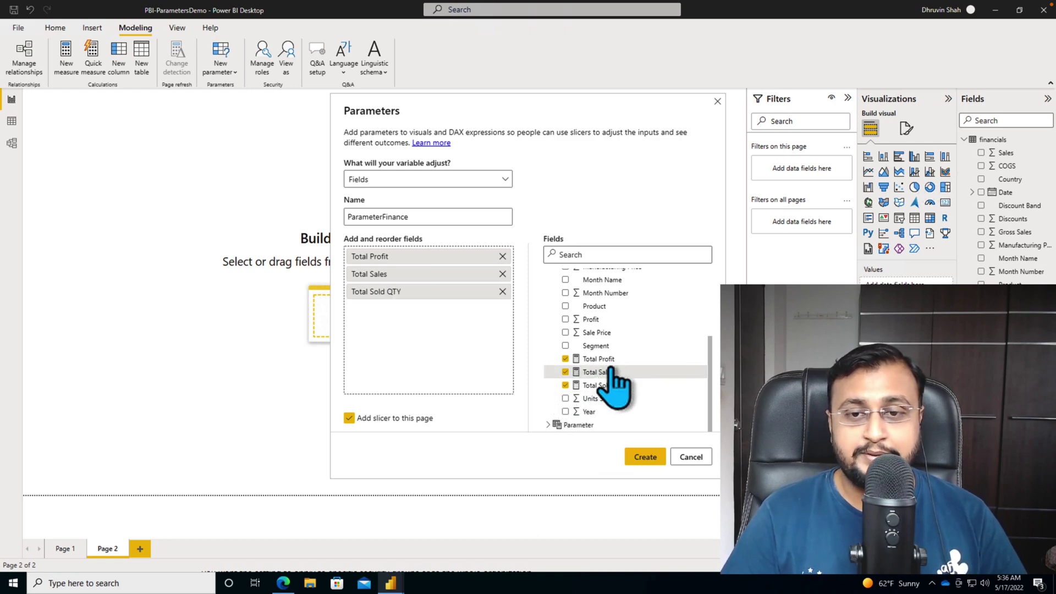
pyautogui.scroll(1, 608, 379)
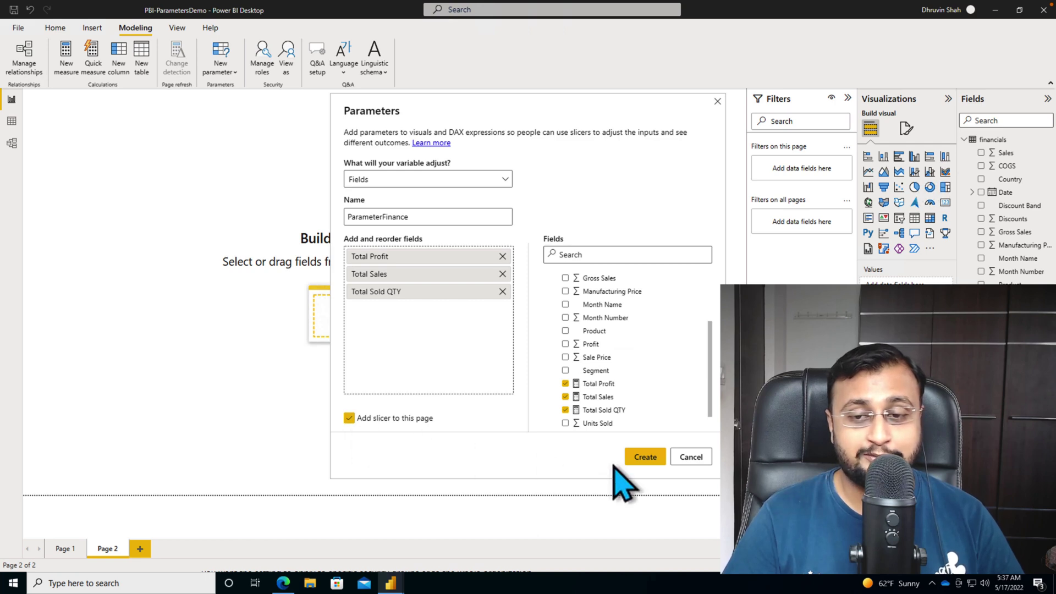
pyautogui.click(646, 457)
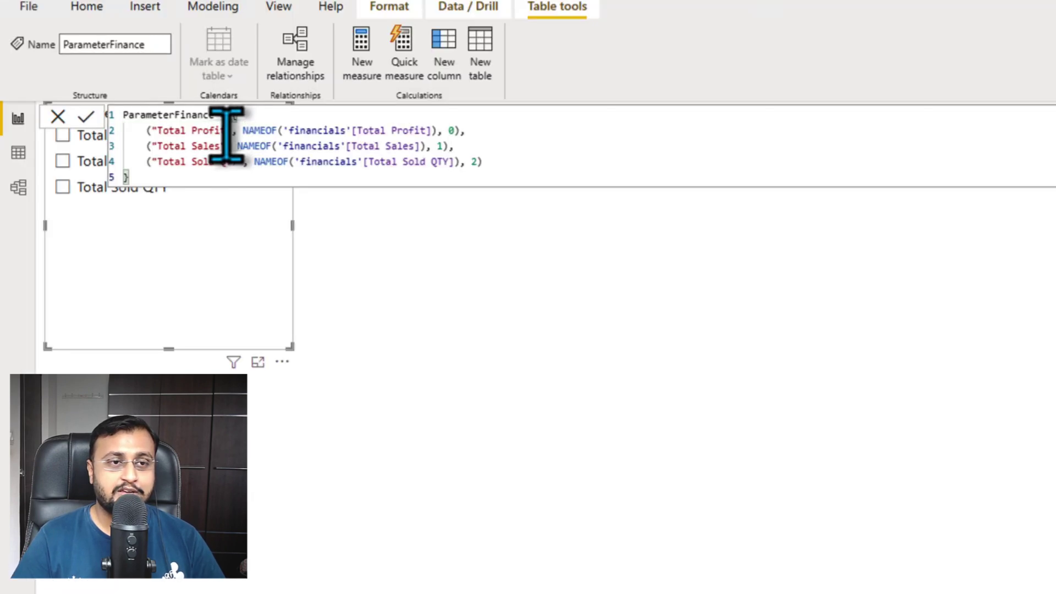
# Begin setting Total Sales' order value to 1 and move the ParameterFinance slicer lower on the page
pyautogui.doubleClick(132, 107)
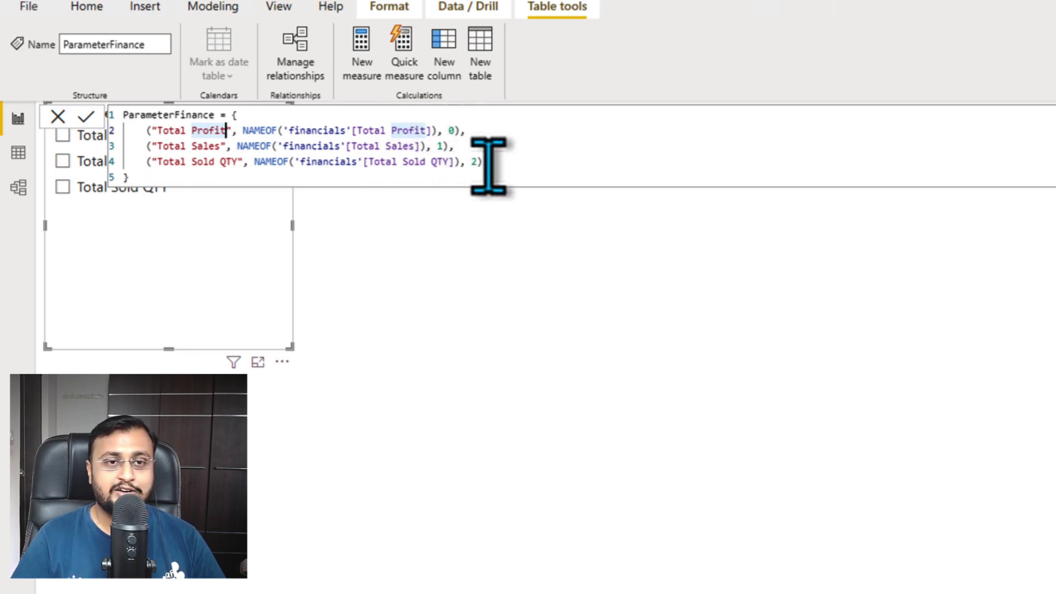
pyautogui.click(437, 146)
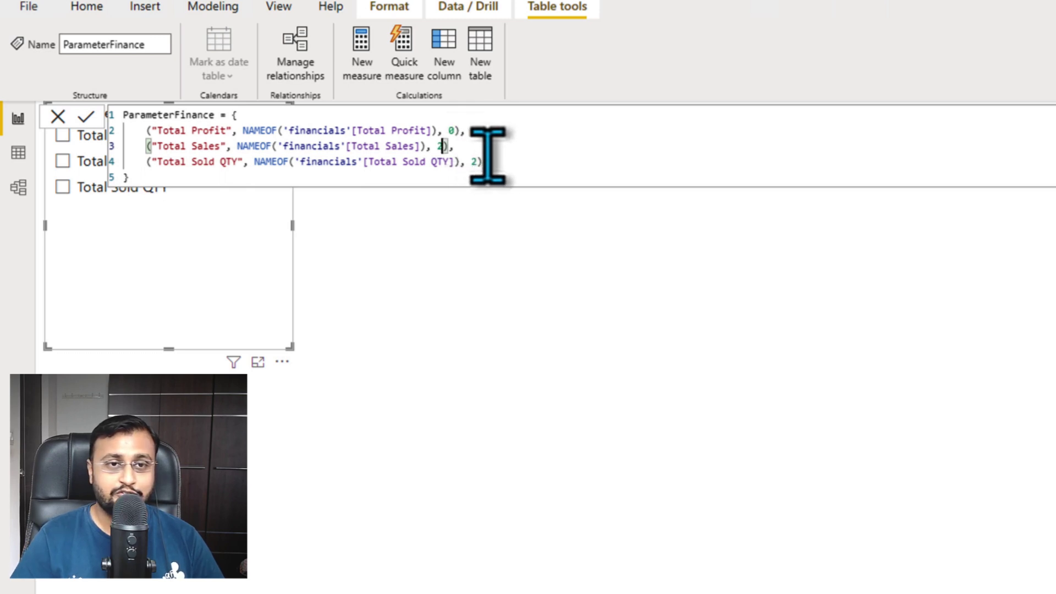
pyautogui.write('1')
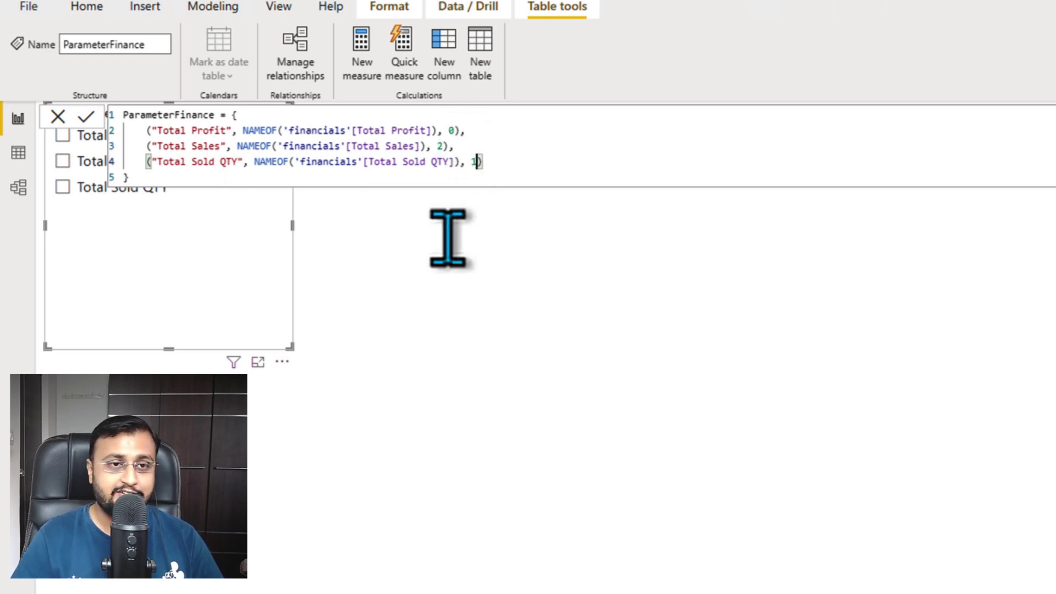
pyautogui.moveTo(284, 365); pyautogui.dragTo(387, 487)
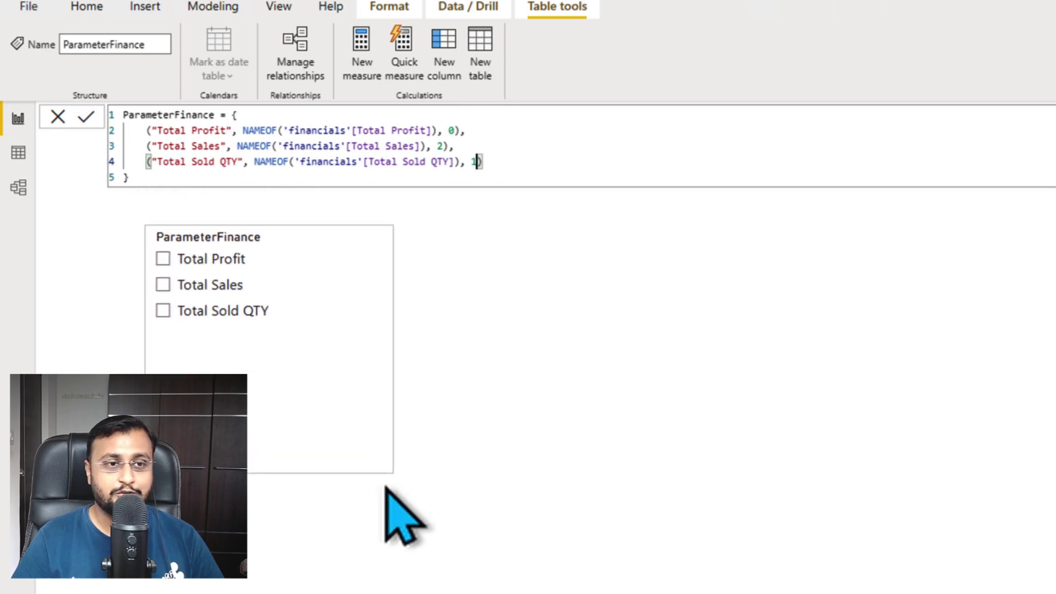
pyautogui.click(87, 117)
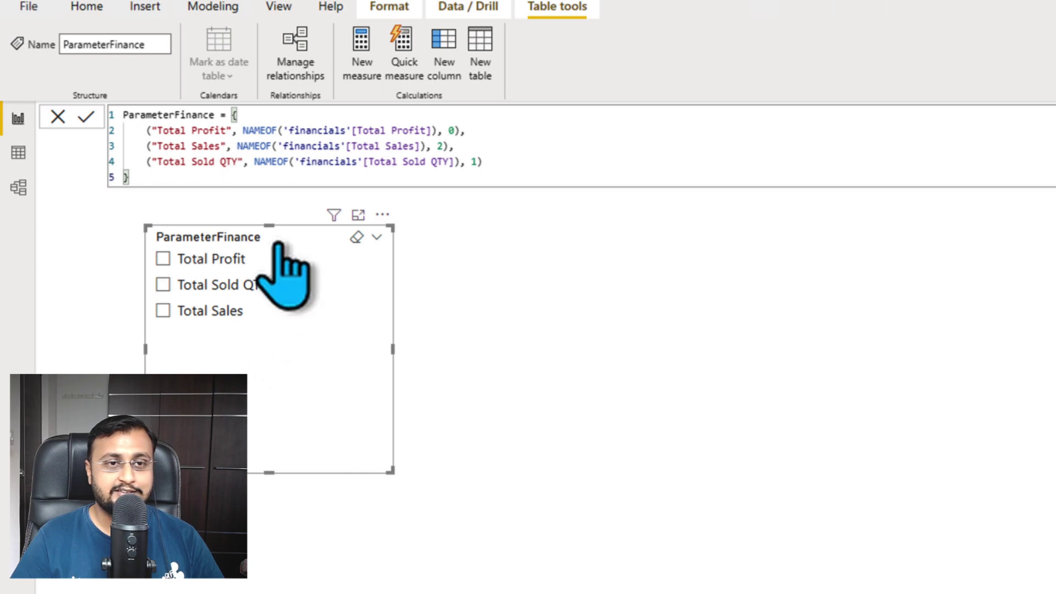
# Set the order values to 0, 1, 2 for Profit, Sales, Sold QTY and commit the formula
pyautogui.click(445, 146)
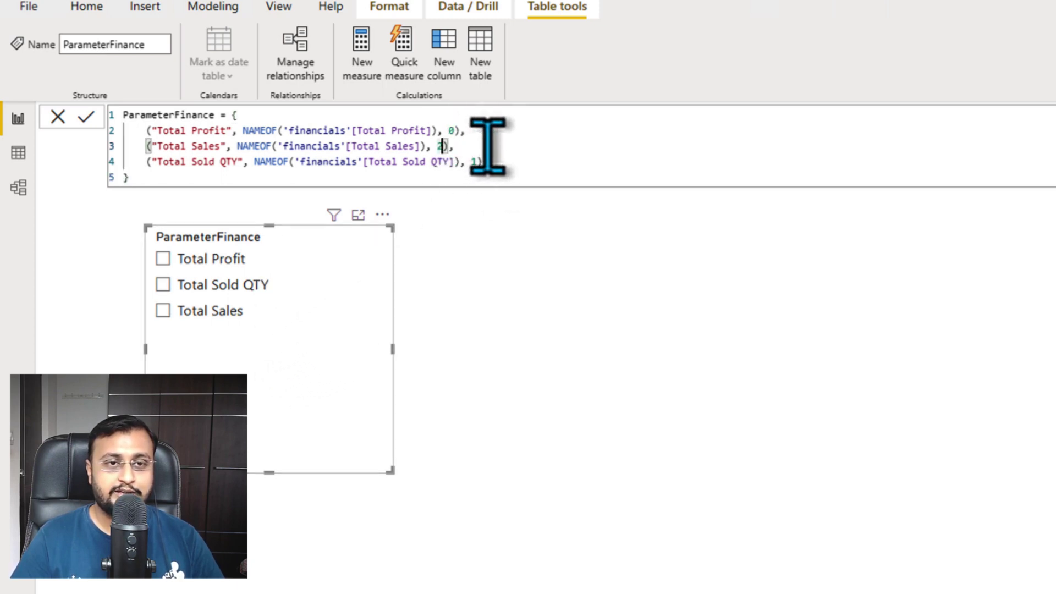
pyautogui.click(226, 131)
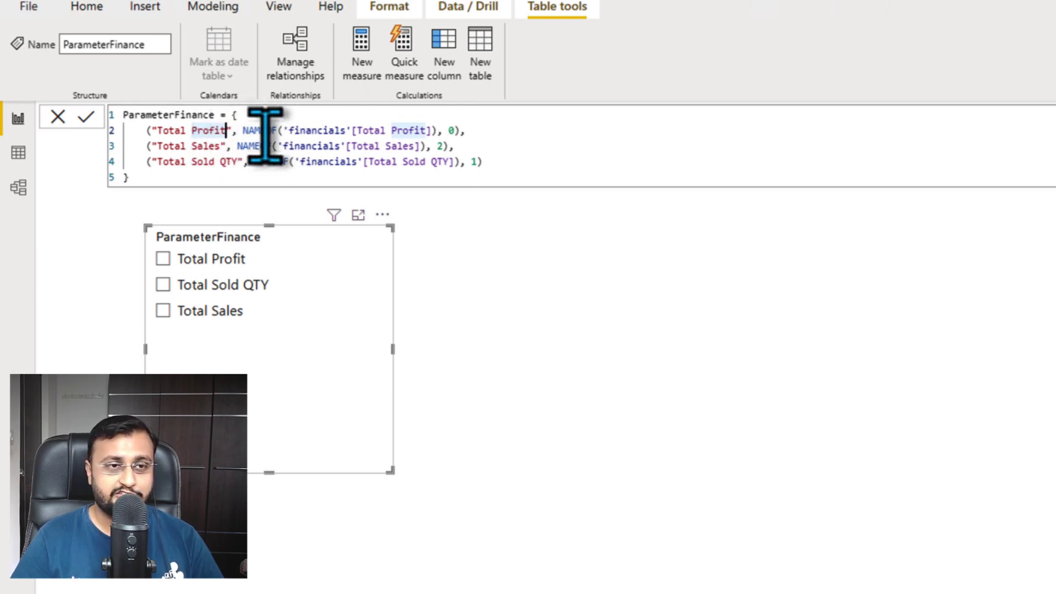
pyautogui.click(471, 161)
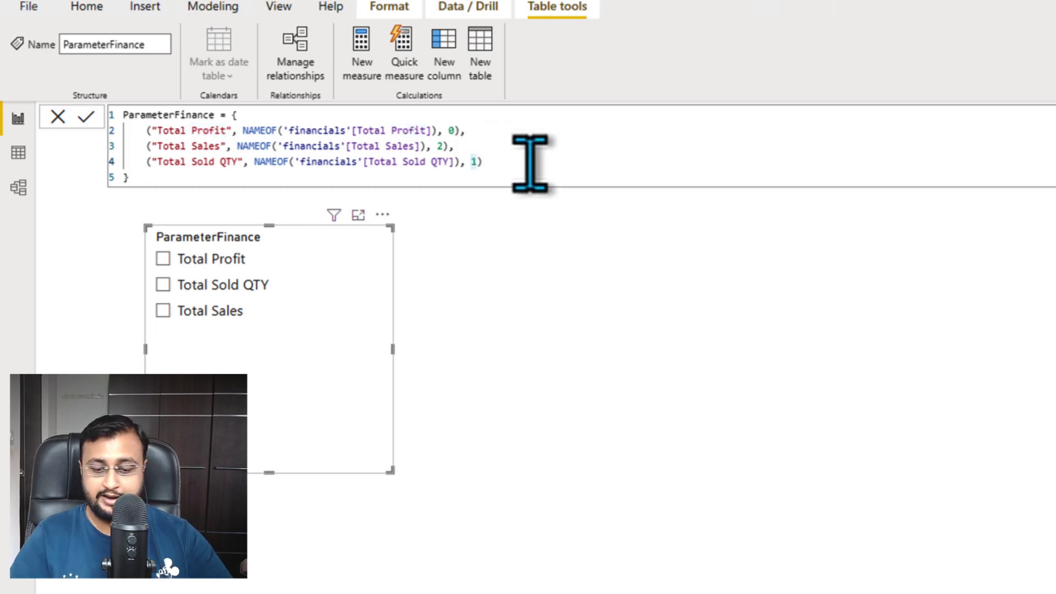
pyautogui.click(439, 146)
pyautogui.write('1')
pyautogui.press('Return')
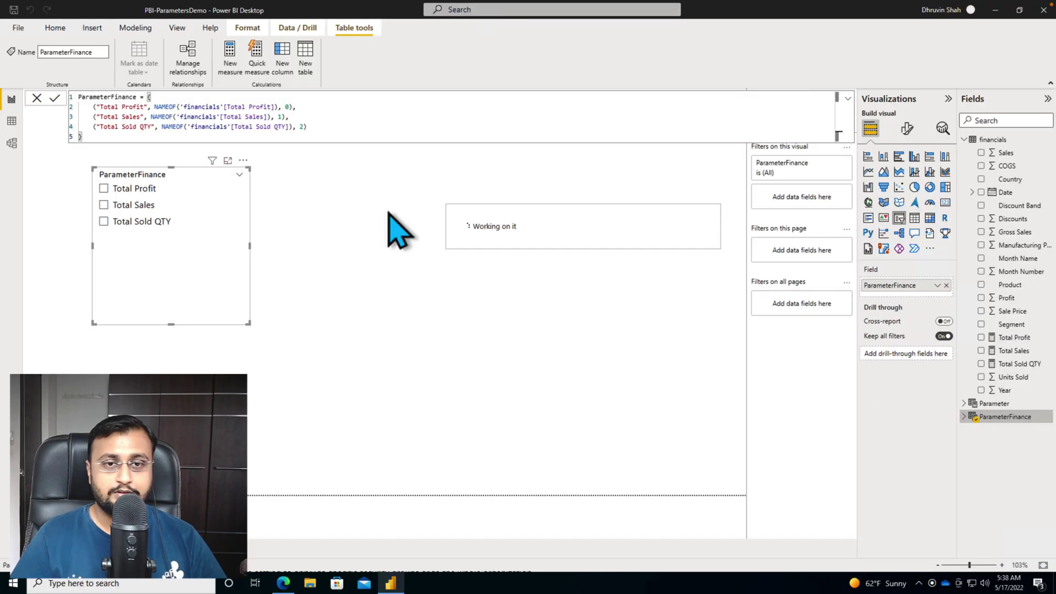
# Add an enlarged mid-page table visual showing Product and the ParameterFinance field
pyautogui.click(389, 203)
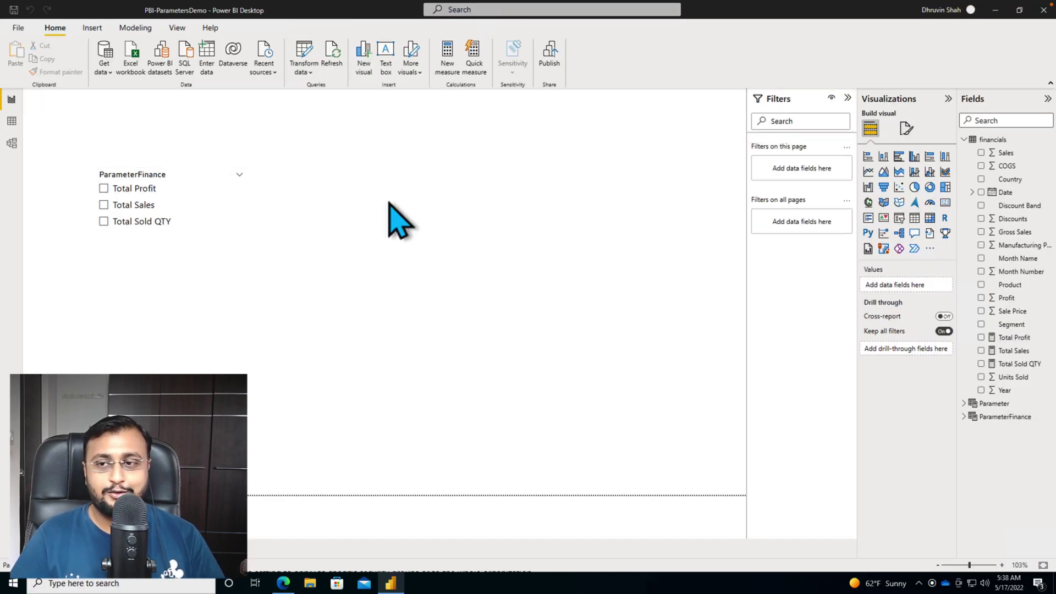
pyautogui.click(914, 219)
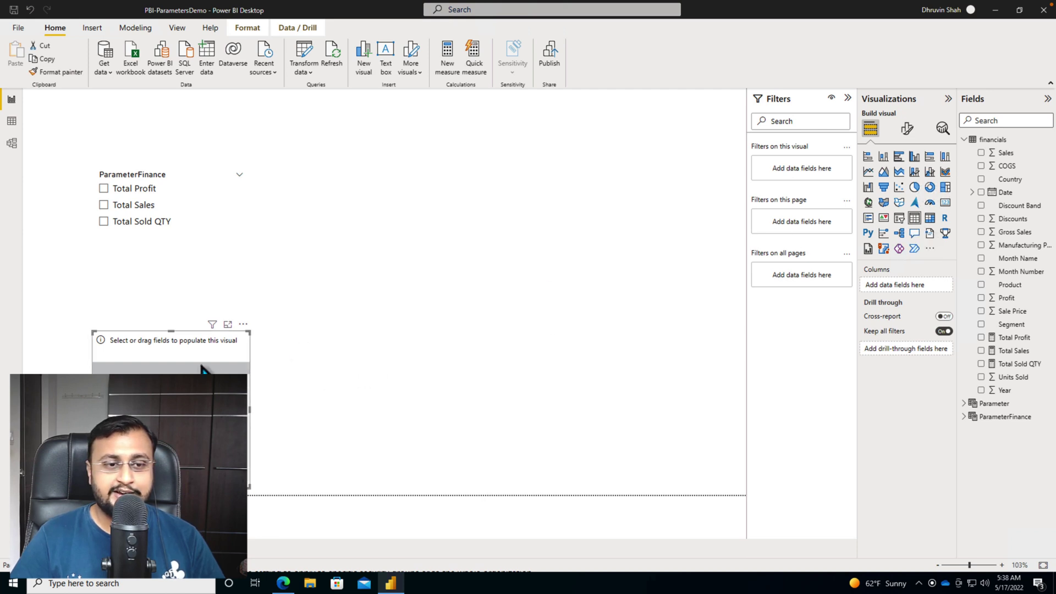
pyautogui.moveTo(200, 354); pyautogui.dragTo(491, 246)
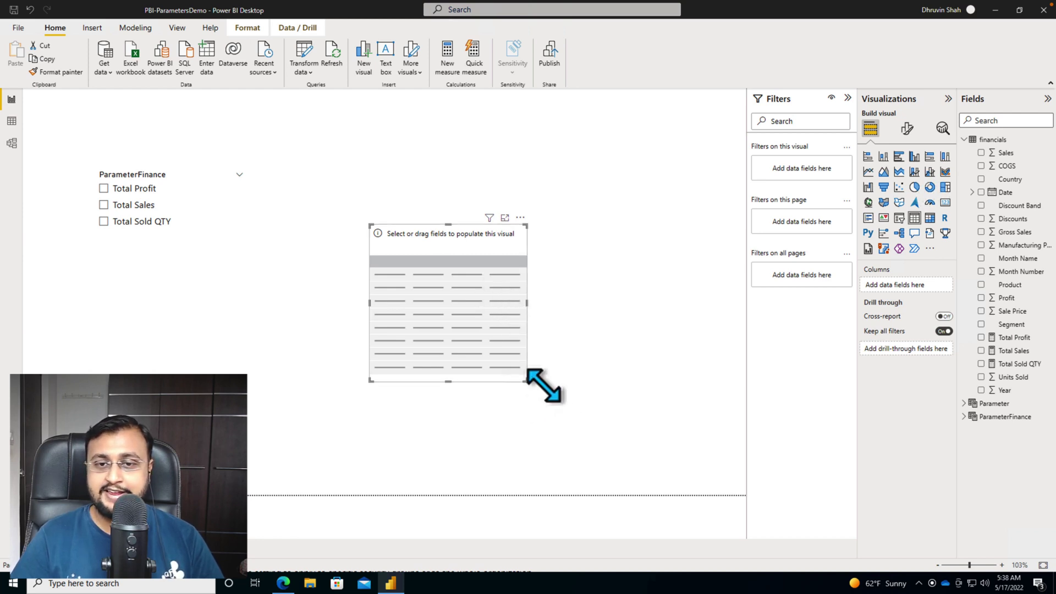
pyautogui.moveTo(550, 388); pyautogui.dragTo(718, 463)
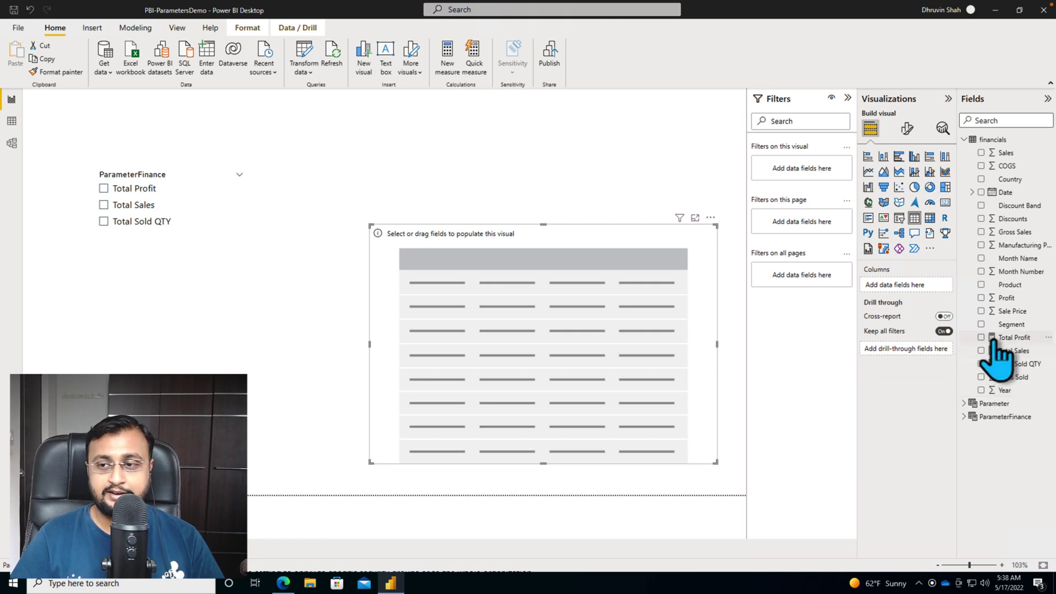
pyautogui.click(983, 285)
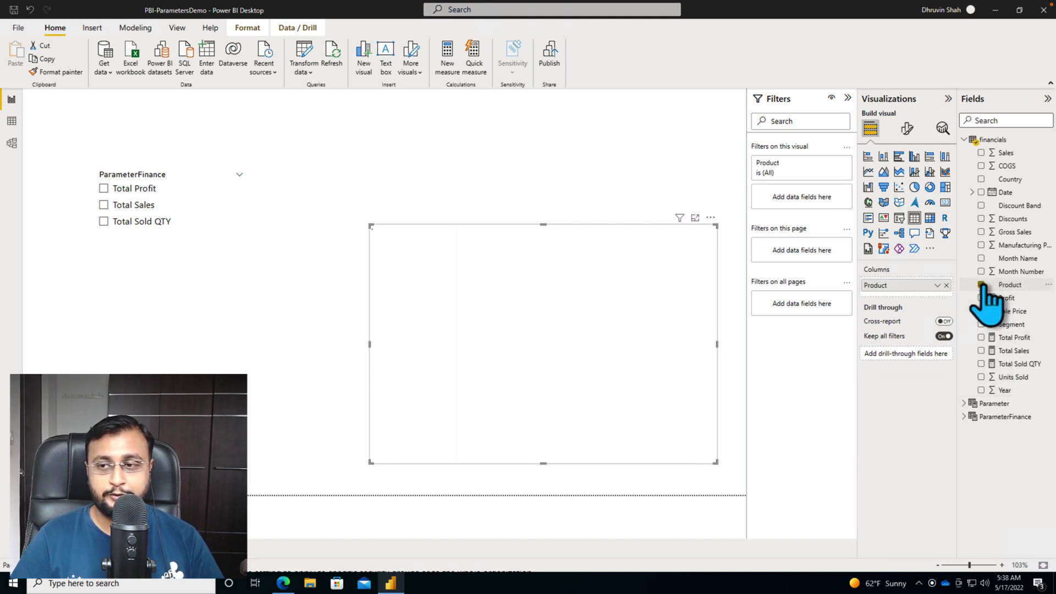
pyautogui.click(964, 417)
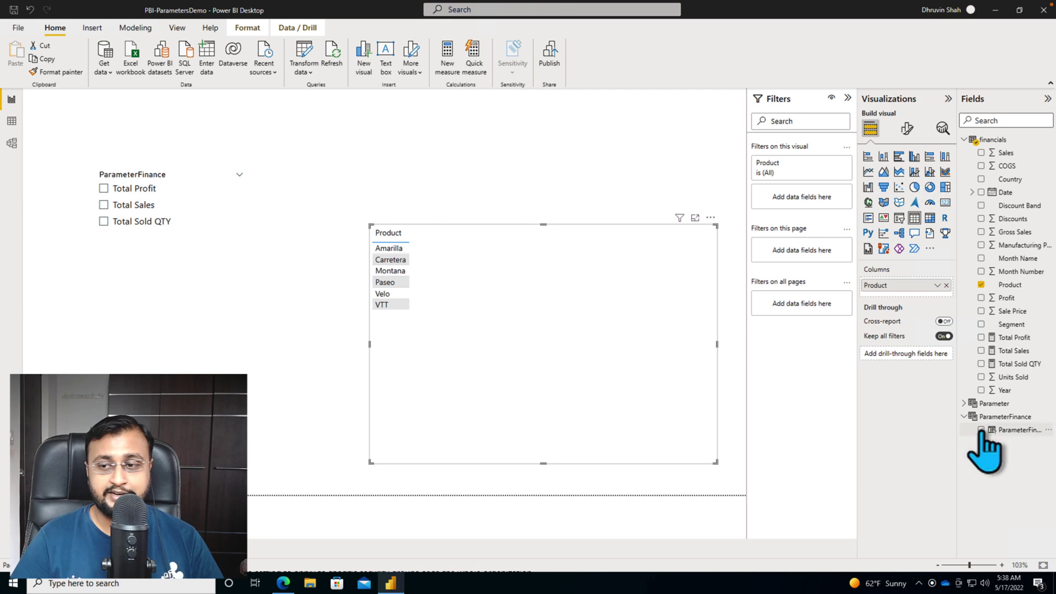
pyautogui.click(981, 430)
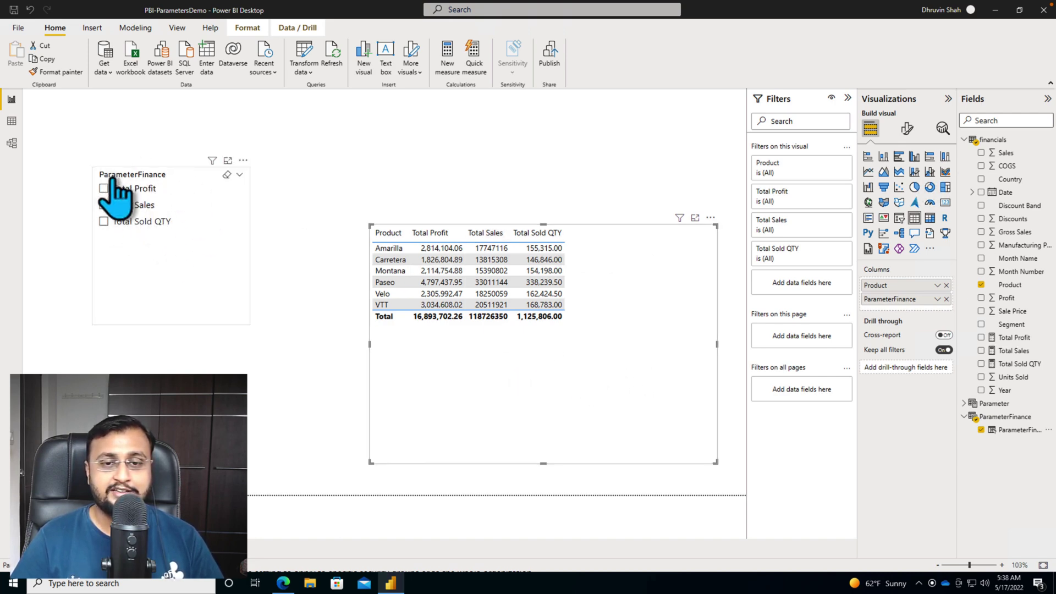
# Test the slicer with Total Sales and Total Sold QTY, ending with only Total Profit ticked
pyautogui.click(144, 205)
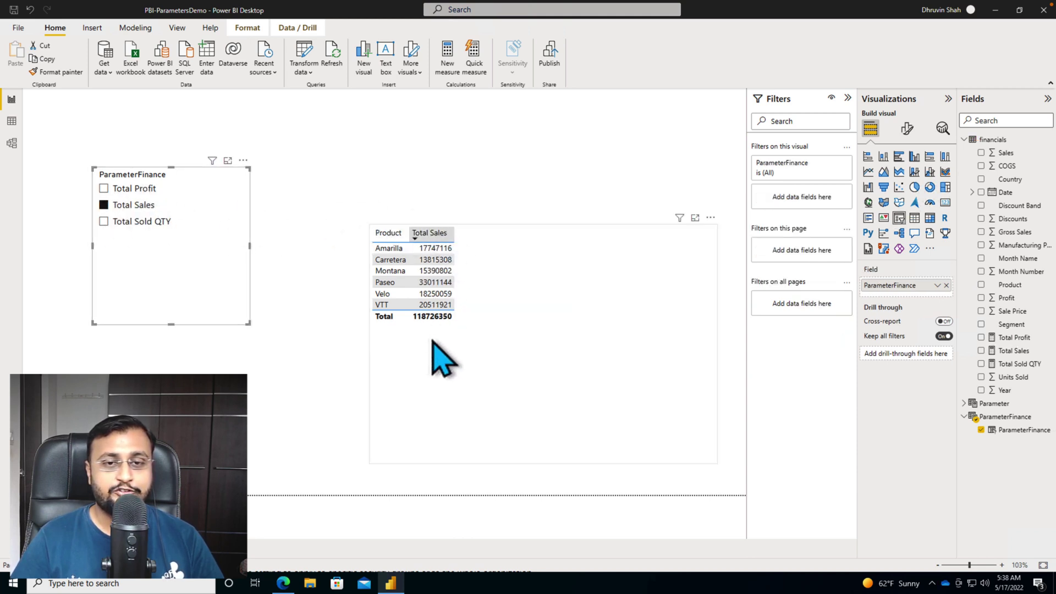
pyautogui.click(134, 221)
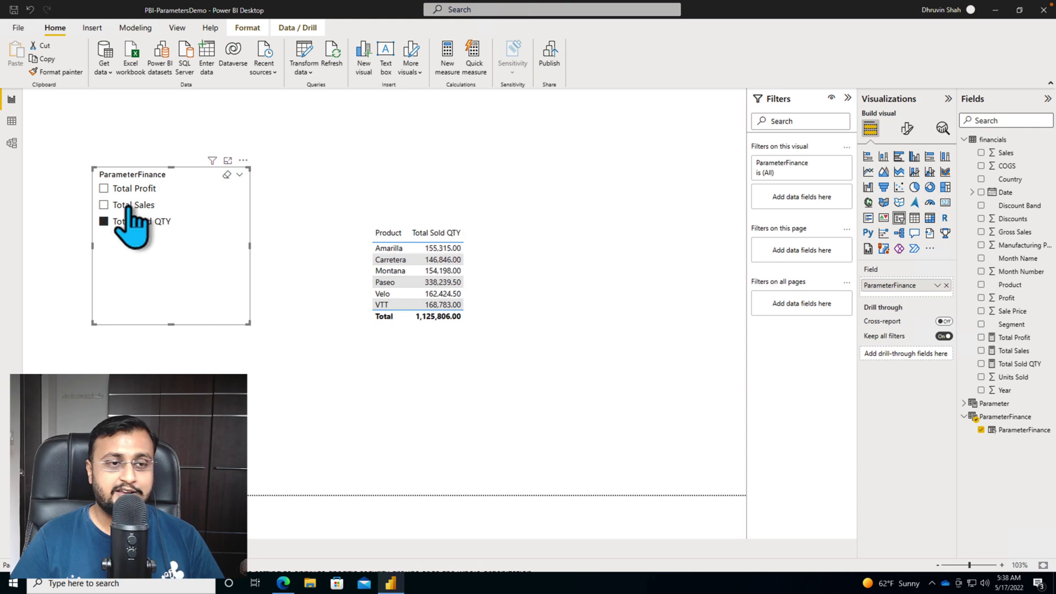
pyautogui.keyDown('ctrl'); pyautogui.click(130, 205); pyautogui.keyUp('ctrl')
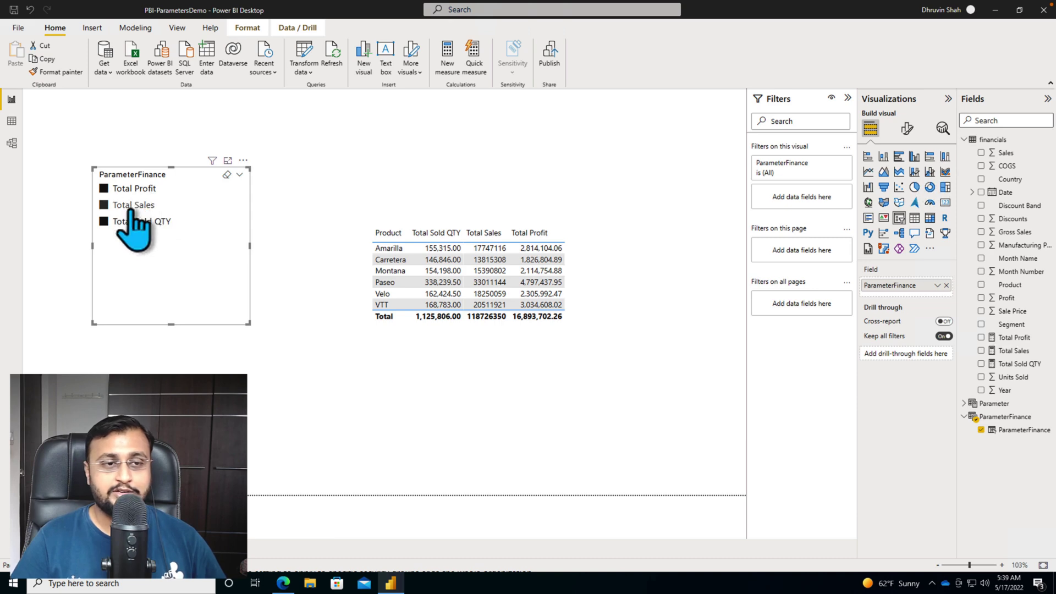
pyautogui.keyDown('ctrl'); pyautogui.click(132, 206); pyautogui.keyUp('ctrl')
pyautogui.keyDown('ctrl'); pyautogui.click(133, 221); pyautogui.keyUp('ctrl')
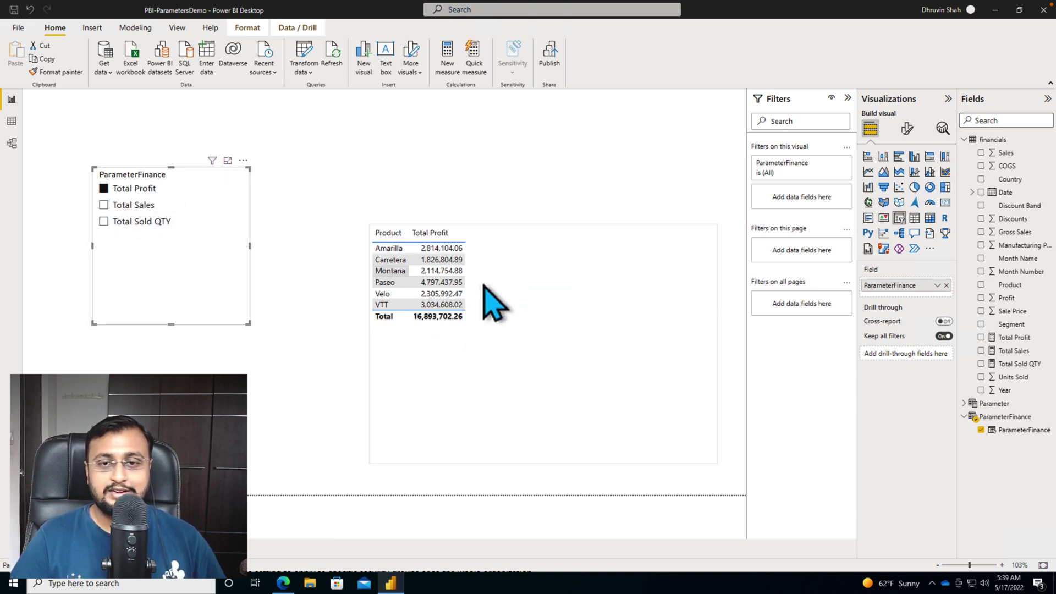
# Convert the table to a clustered column chart with ParameterFinance on the Y-axis, showing all three measures
pyautogui.click(570, 287)
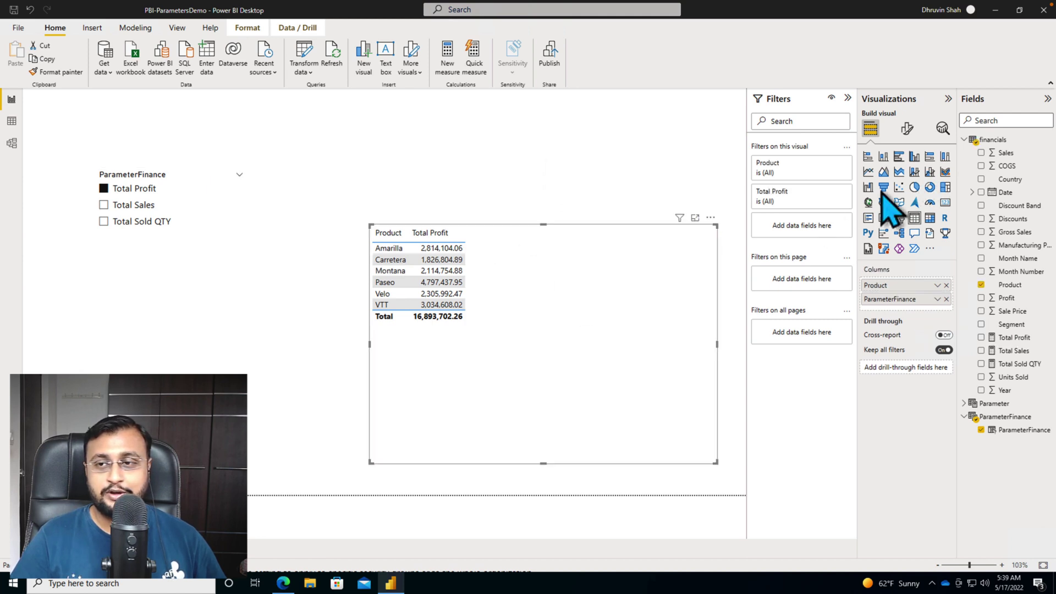
pyautogui.click(884, 157)
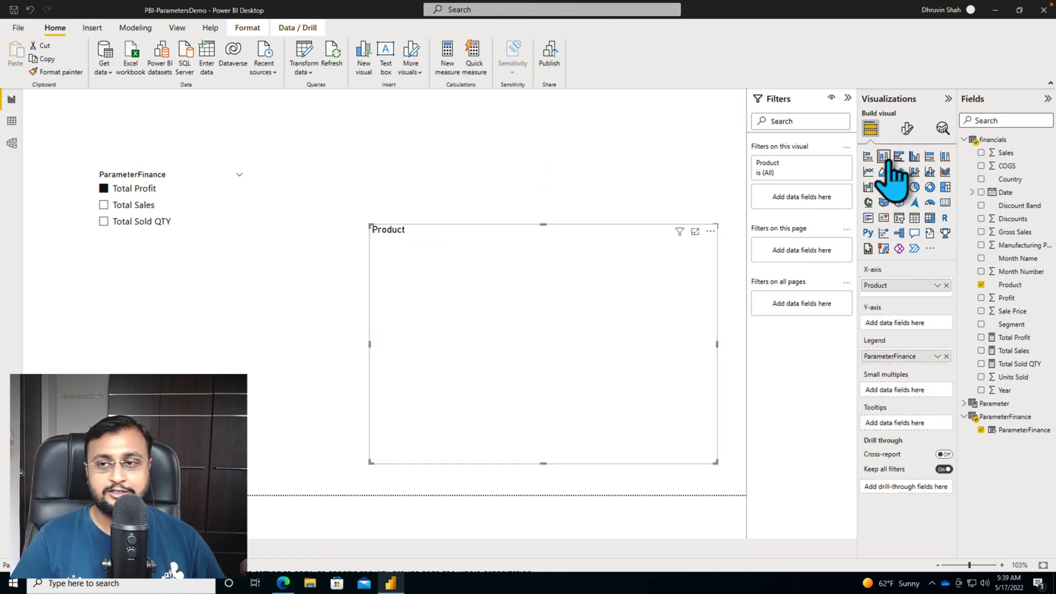
pyautogui.moveTo(898, 357); pyautogui.dragTo(896, 325)
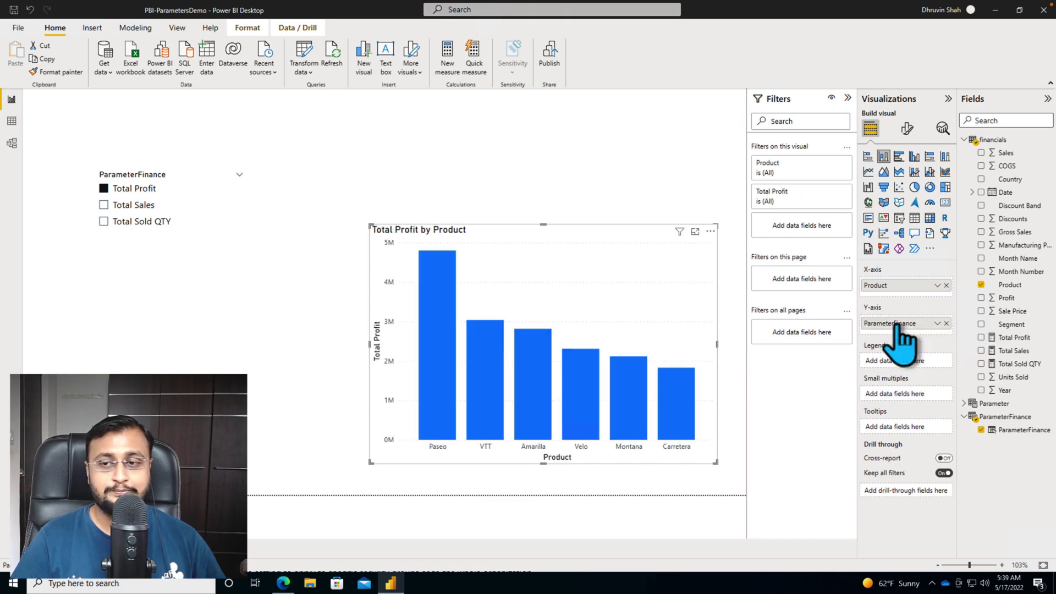
pyautogui.keyDown('ctrl'); pyautogui.click(104, 205); pyautogui.keyUp('ctrl')
pyautogui.keyDown('ctrl'); pyautogui.click(104, 221); pyautogui.keyUp('ctrl')
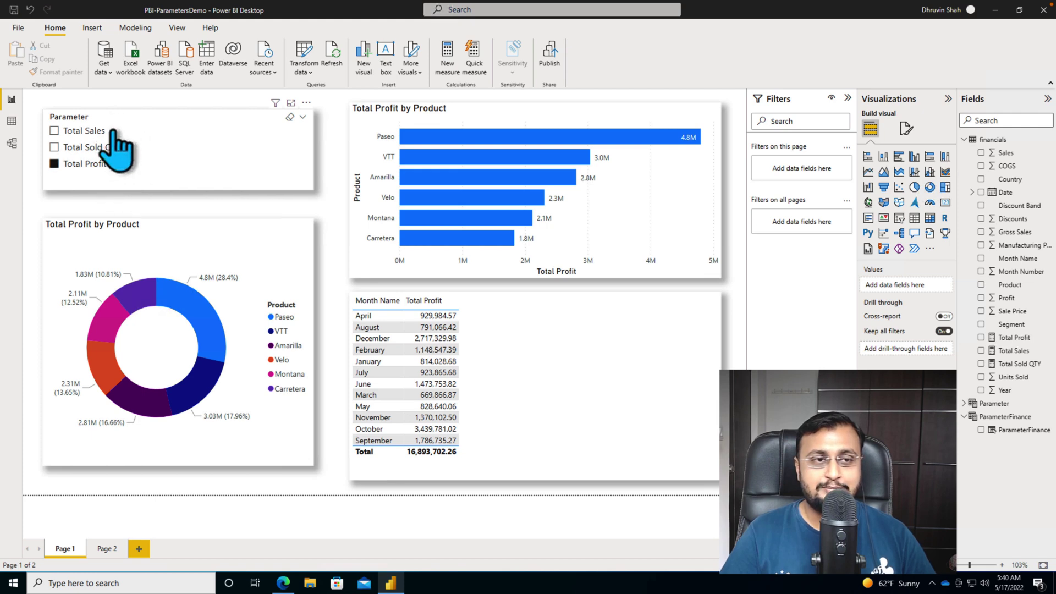
# Uncheck Total Profit in the other report's Parameter slicer so all three measures show
pyautogui.click(92, 165)
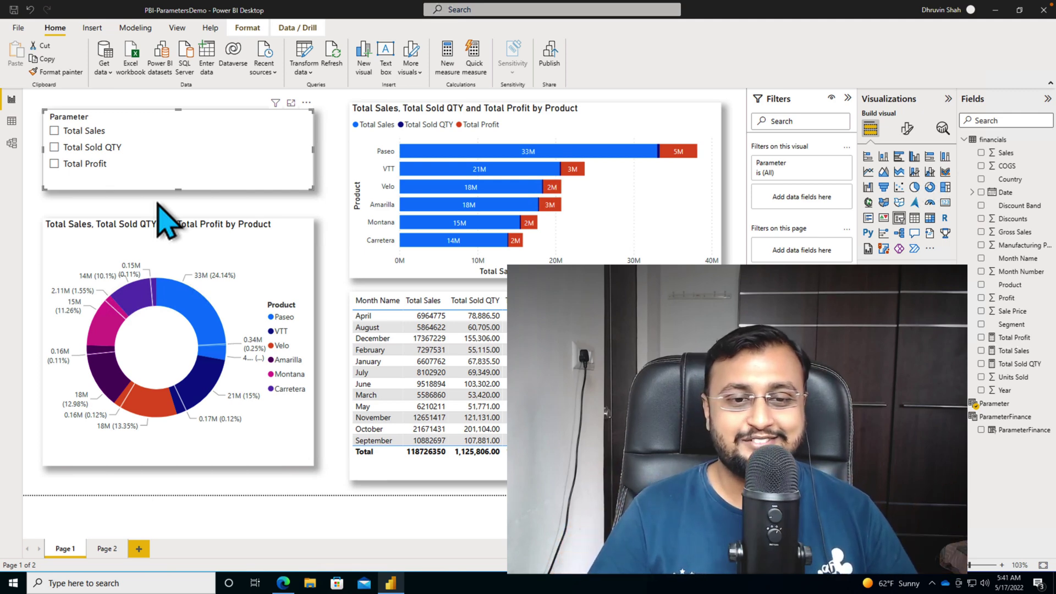
# Switch to the Edge browser showing the YouTube channel page
pyautogui.click(283, 583)
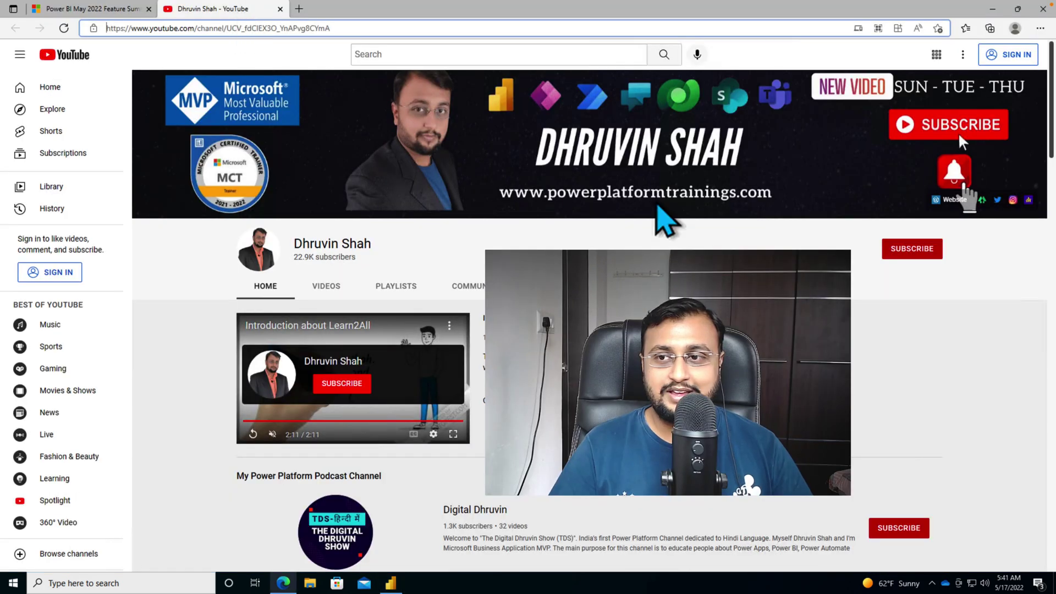